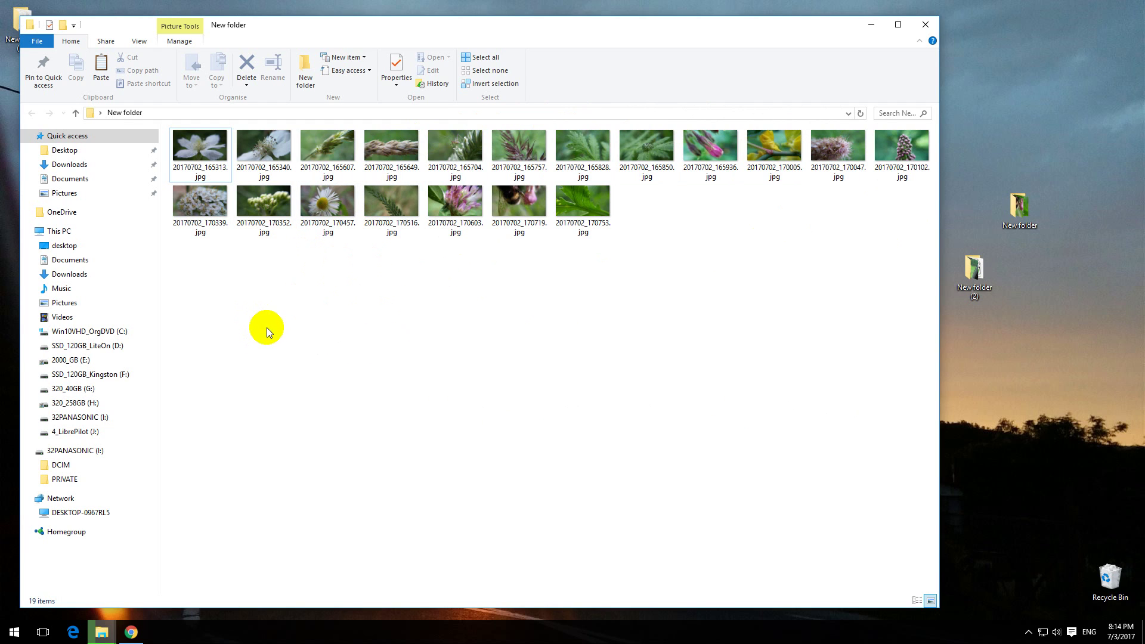
Open the first flower photo and start Tools > Batch Convert Selected Images.
double_click(204, 149)
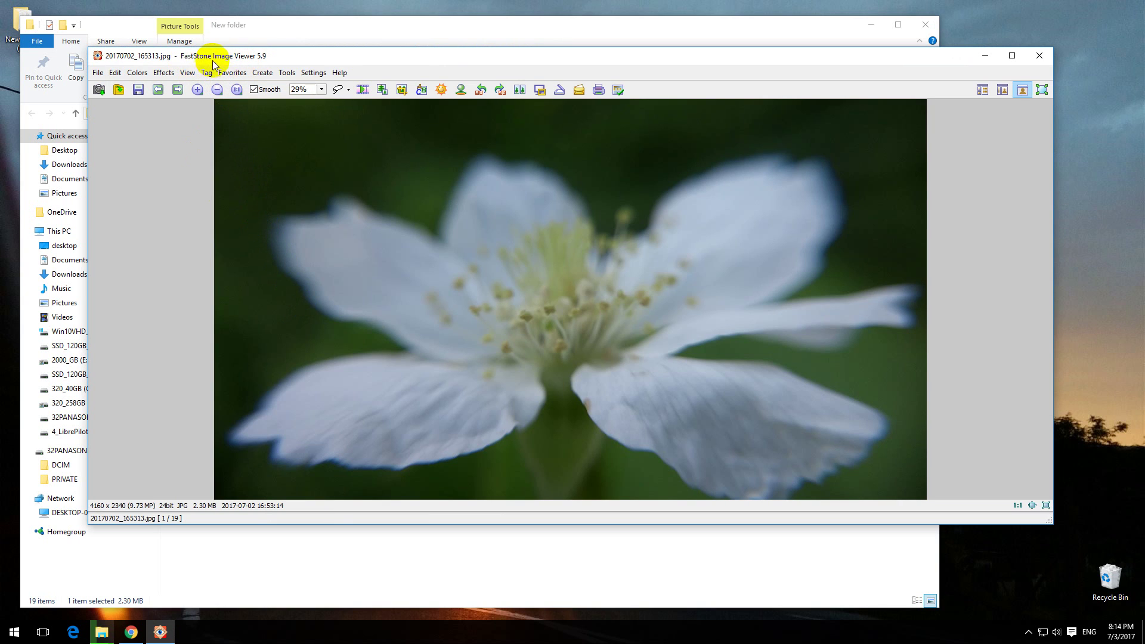
click(283, 155)
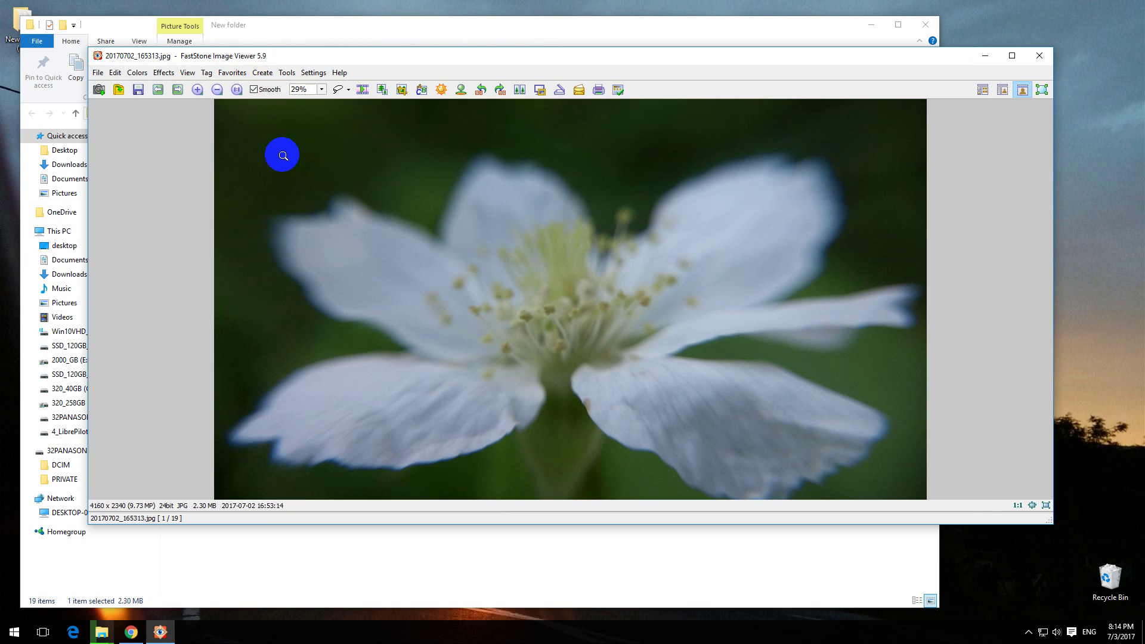
click(287, 74)
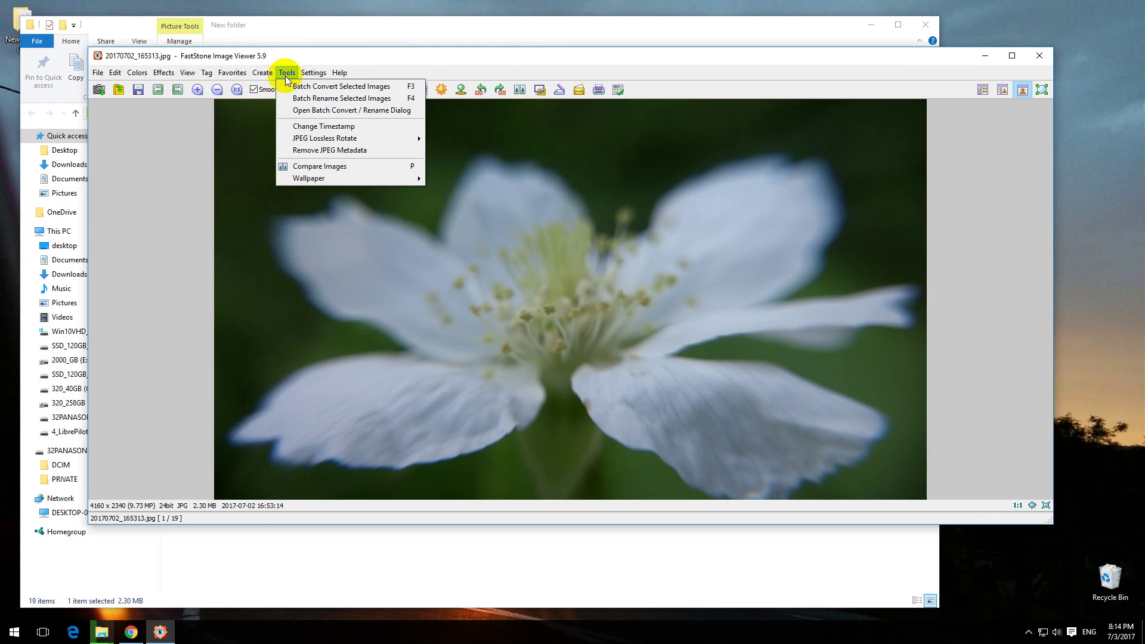
click(362, 88)
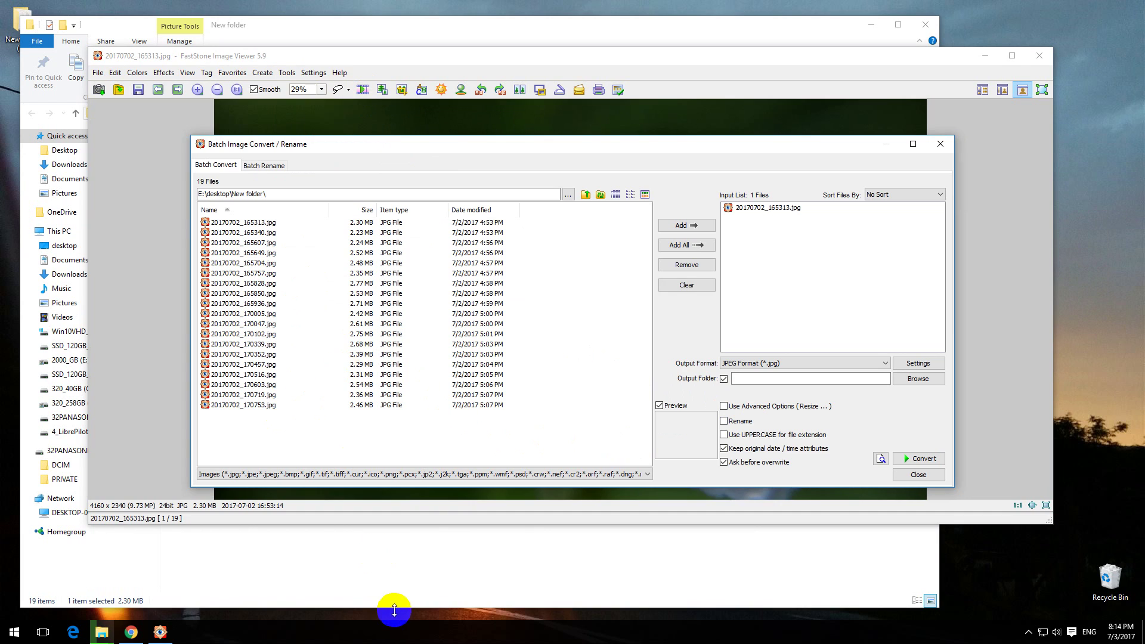
Clear the conversion list and add all 19 flower photos to it.
click(383, 571)
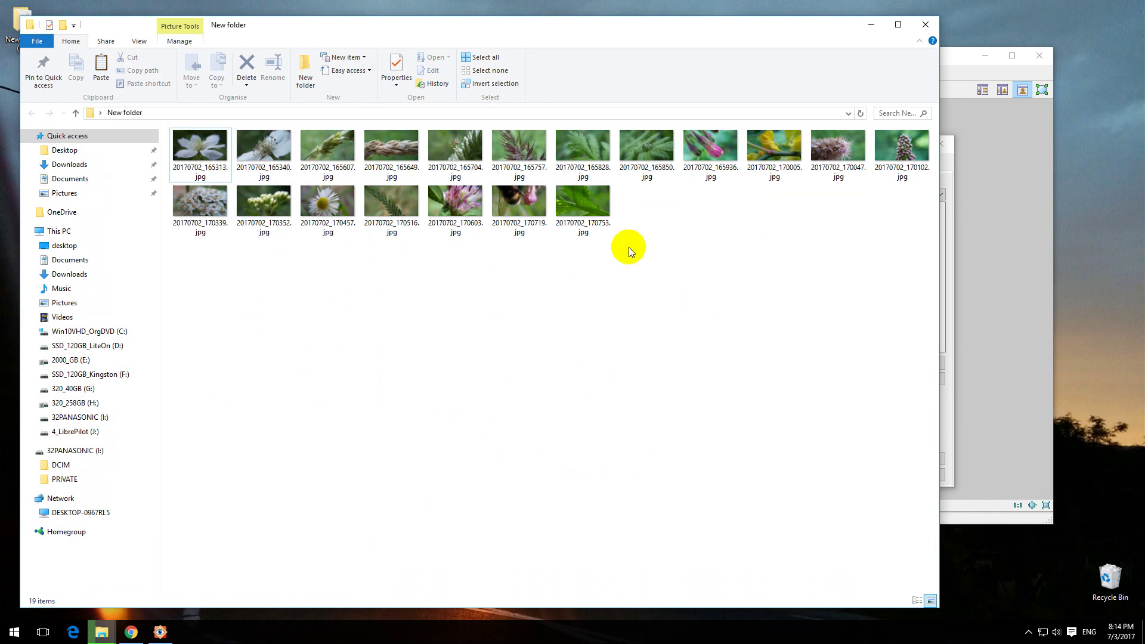
click(956, 312)
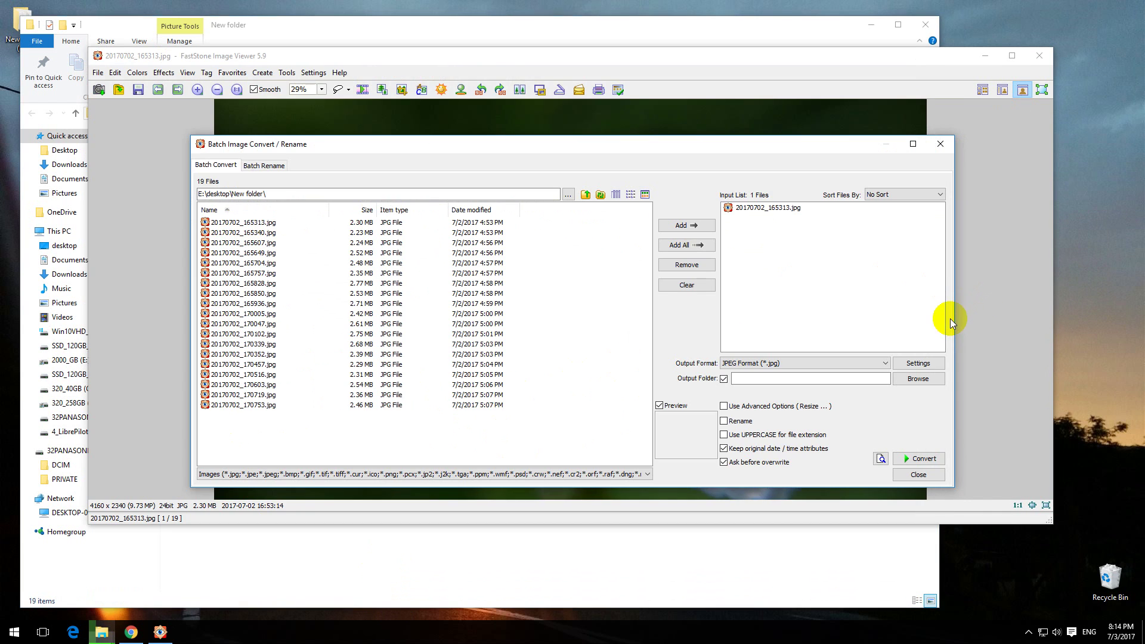
click(686, 285)
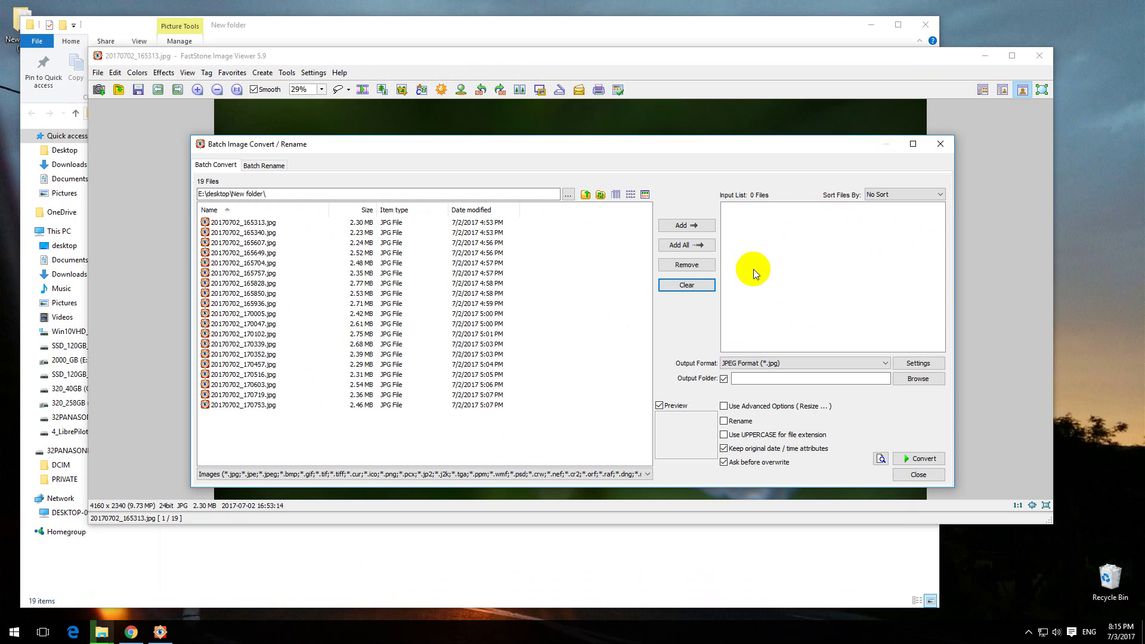
click(696, 245)
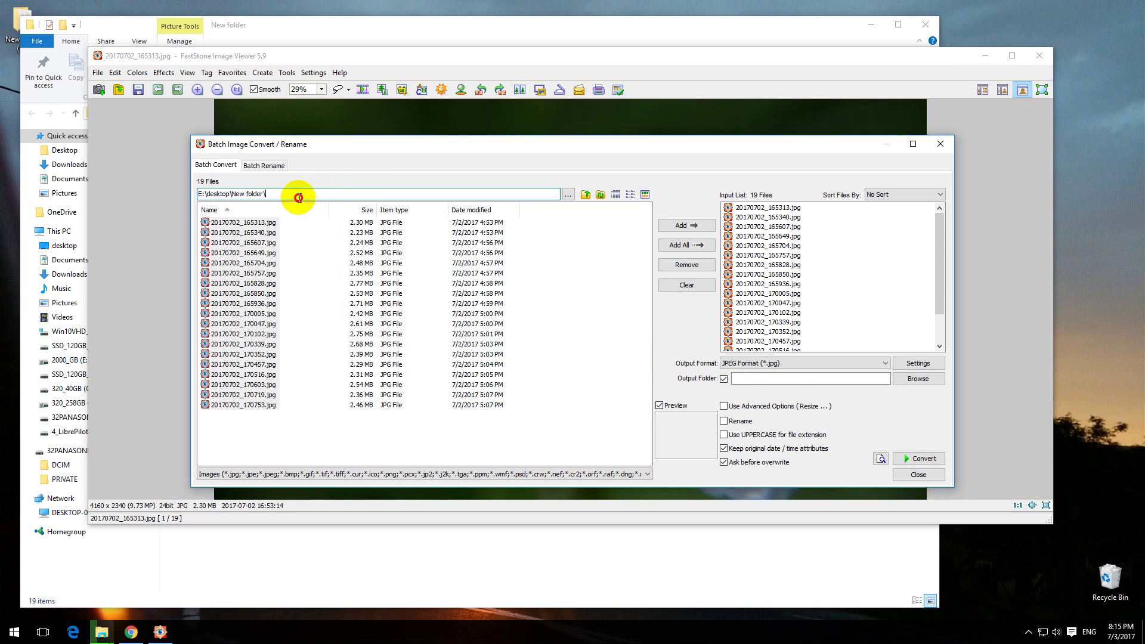
Copy the source folder path into Output Folder and append 2, giving E:\desktop\New folder\2.
drag(298, 195, 199, 195)
right_click(222, 194)
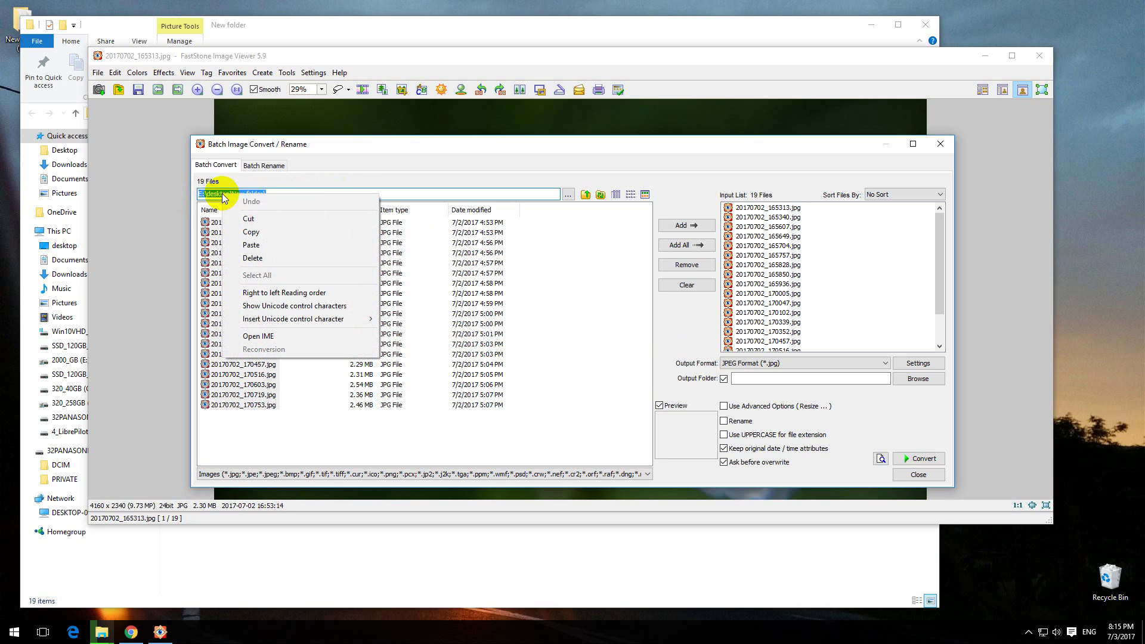
click(264, 232)
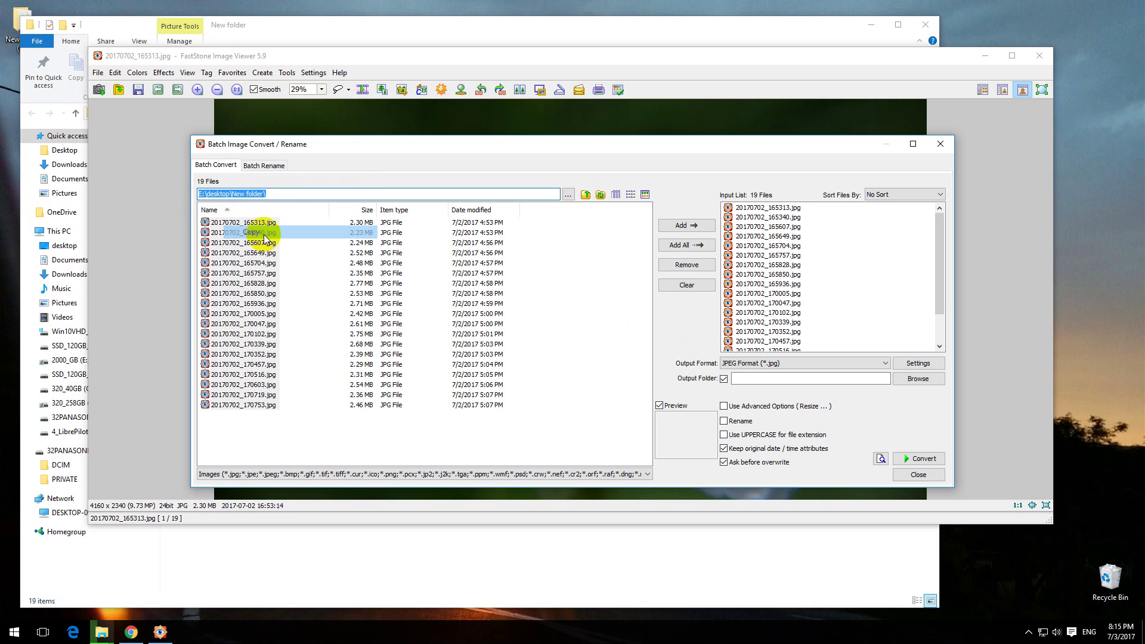
right_click(761, 378)
click(804, 426)
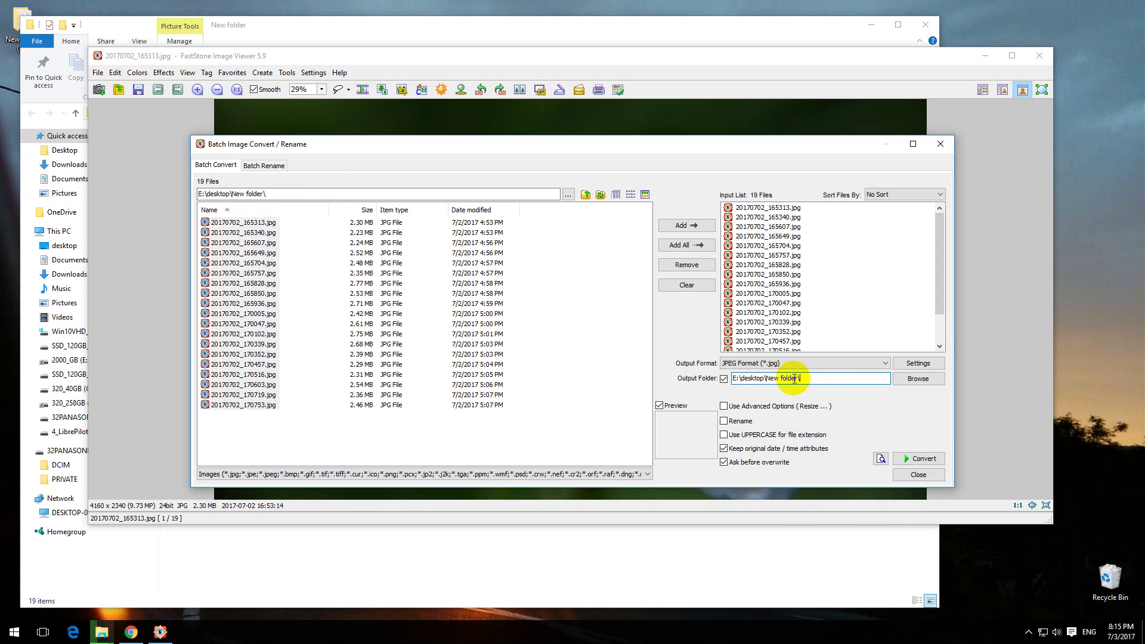
text(2)
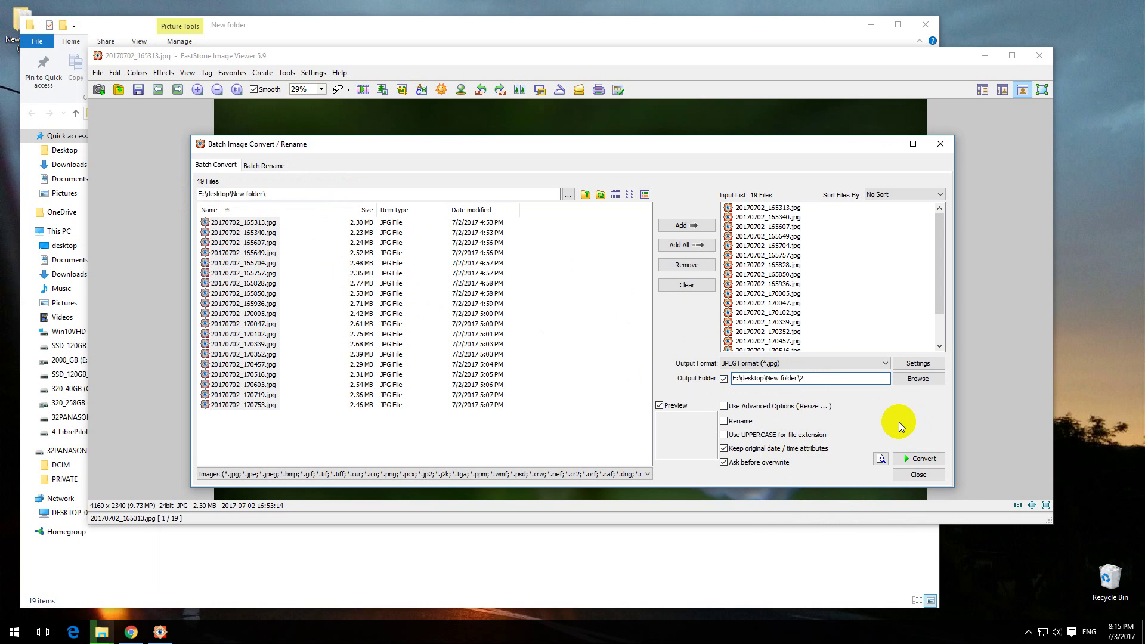
Enable Advanced Options and turn on Adjustments with Saturation set to 30.
click(757, 409)
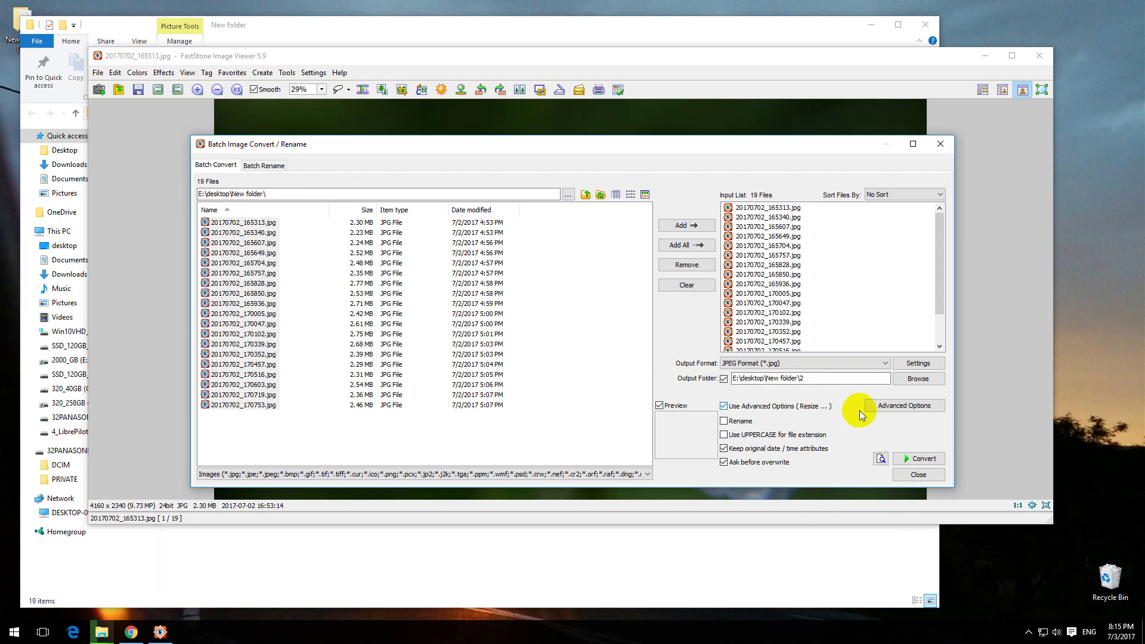
click(912, 408)
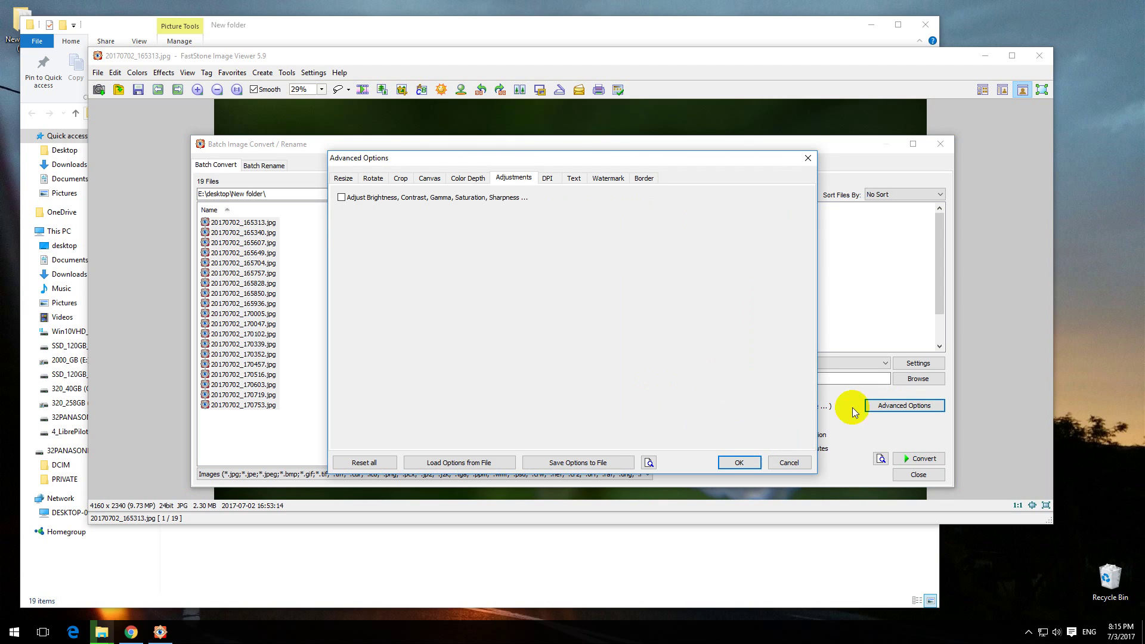
click(463, 178)
click(434, 178)
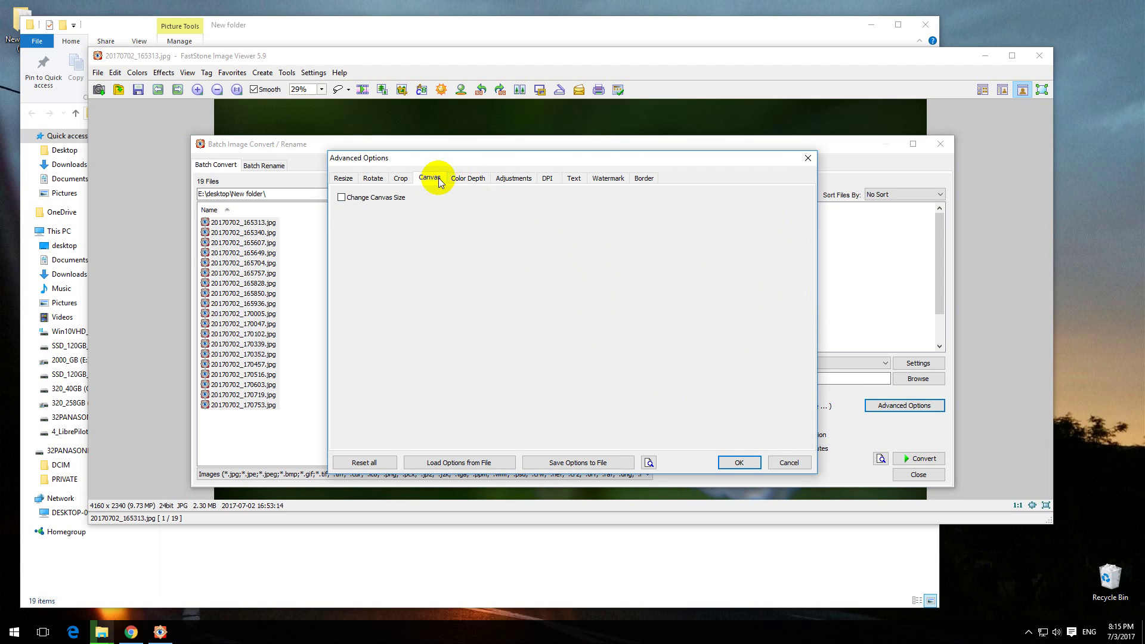
click(513, 179)
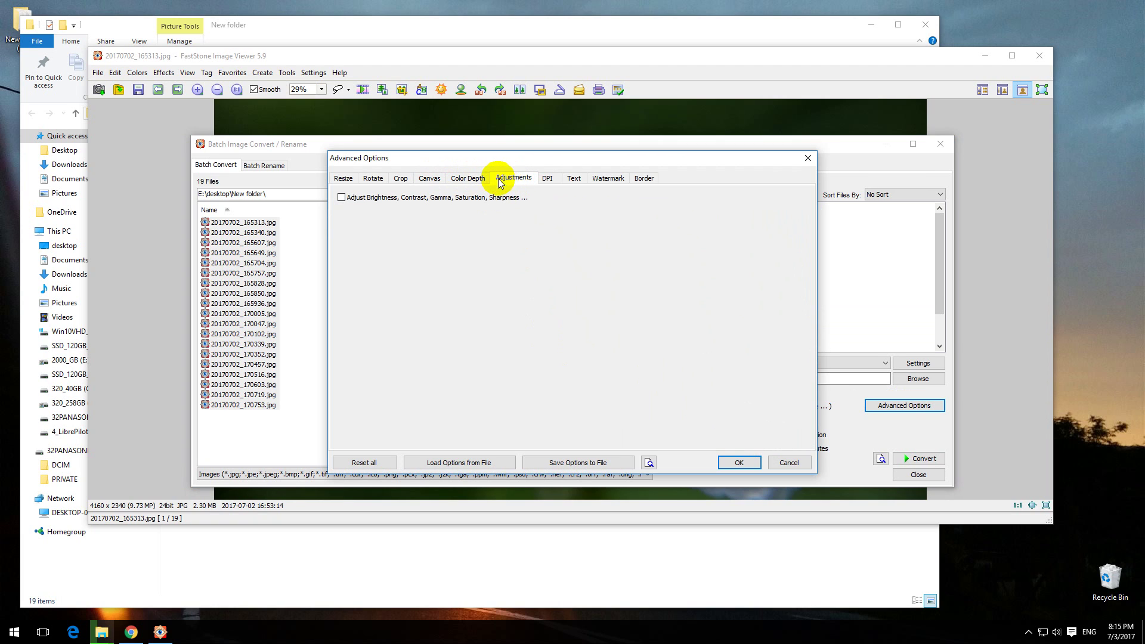
click(342, 198)
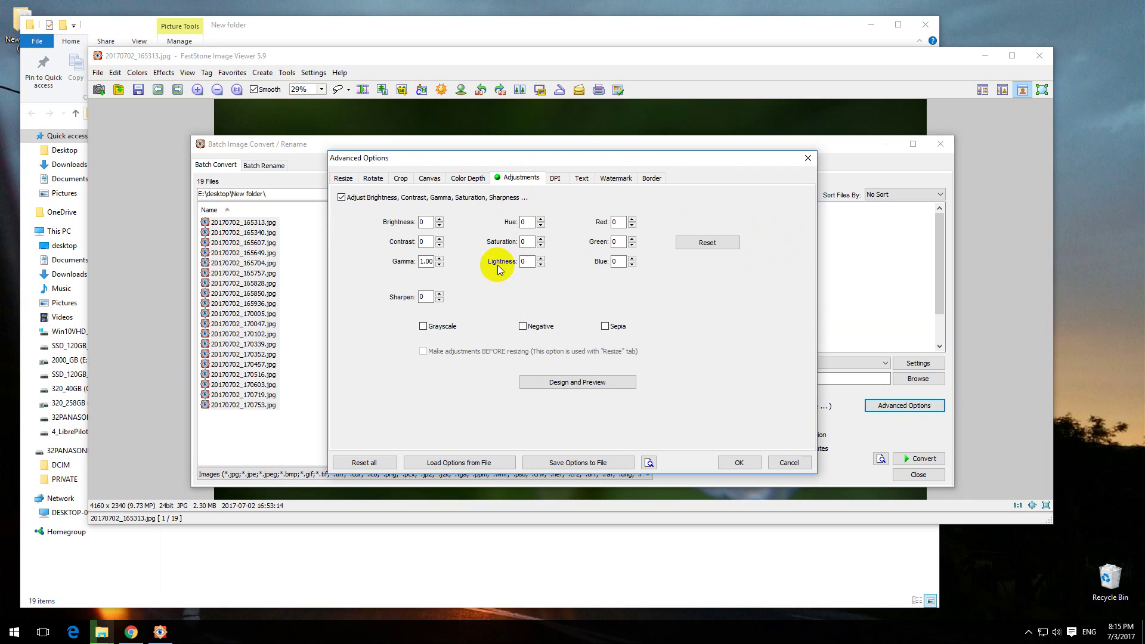
click(527, 242)
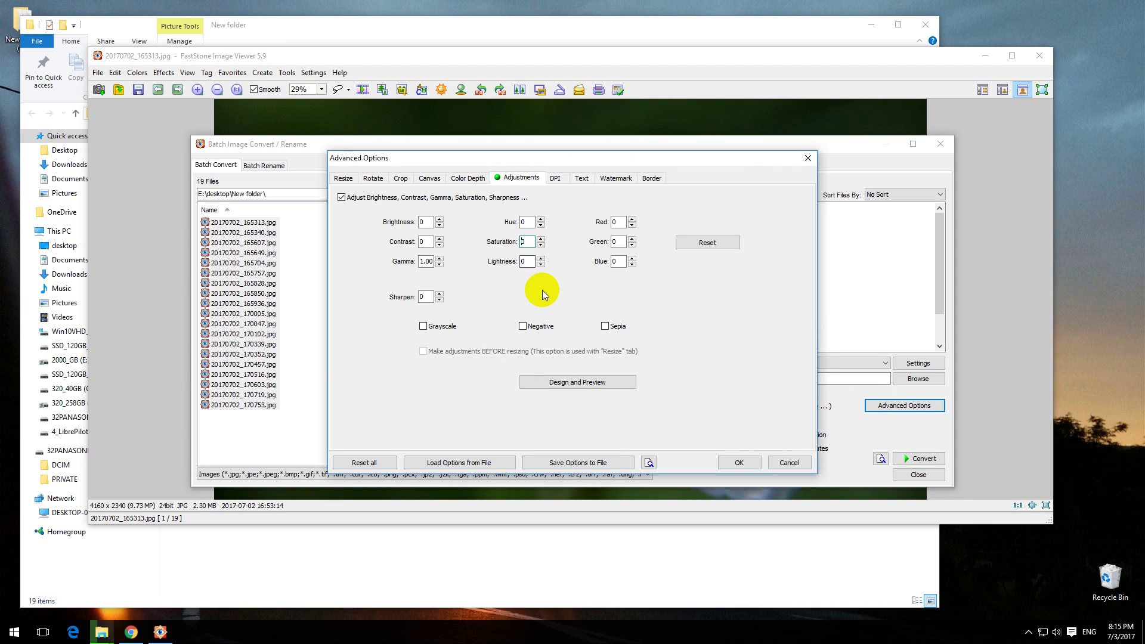
text(3)
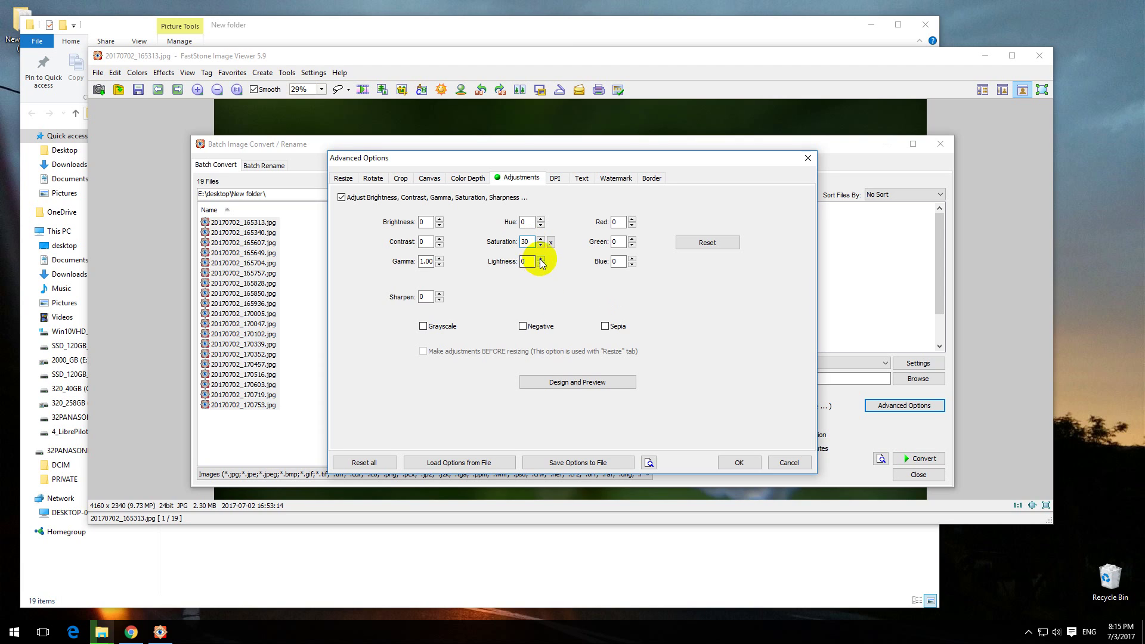
Preview Saturation 90 on 20170702_165340.jpg and compare it against the original.
click(571, 388)
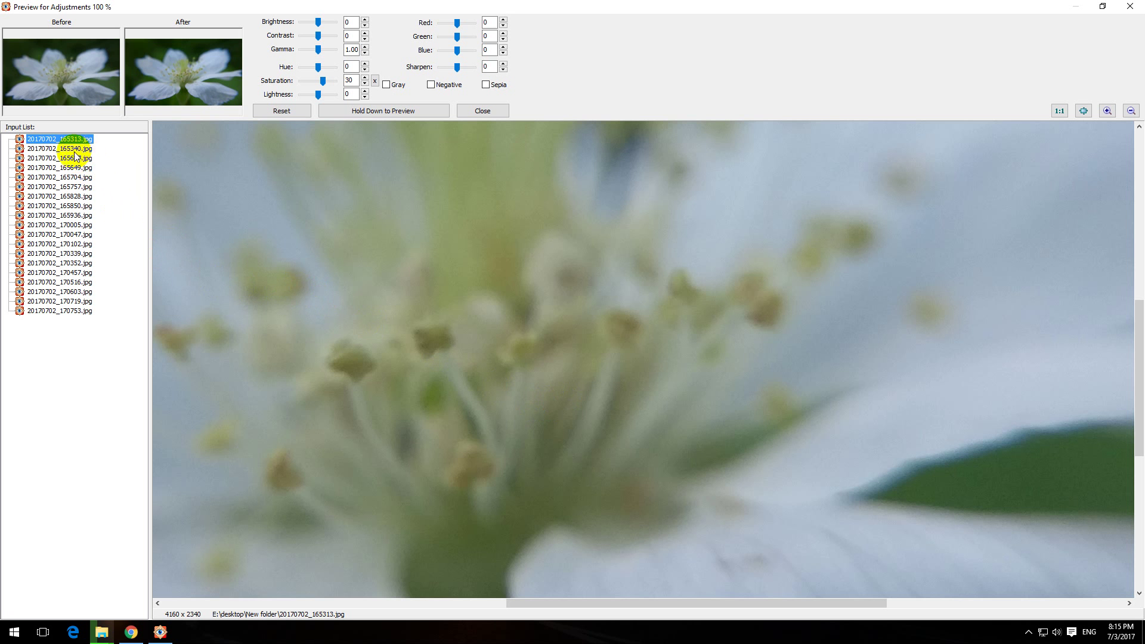
click(65, 149)
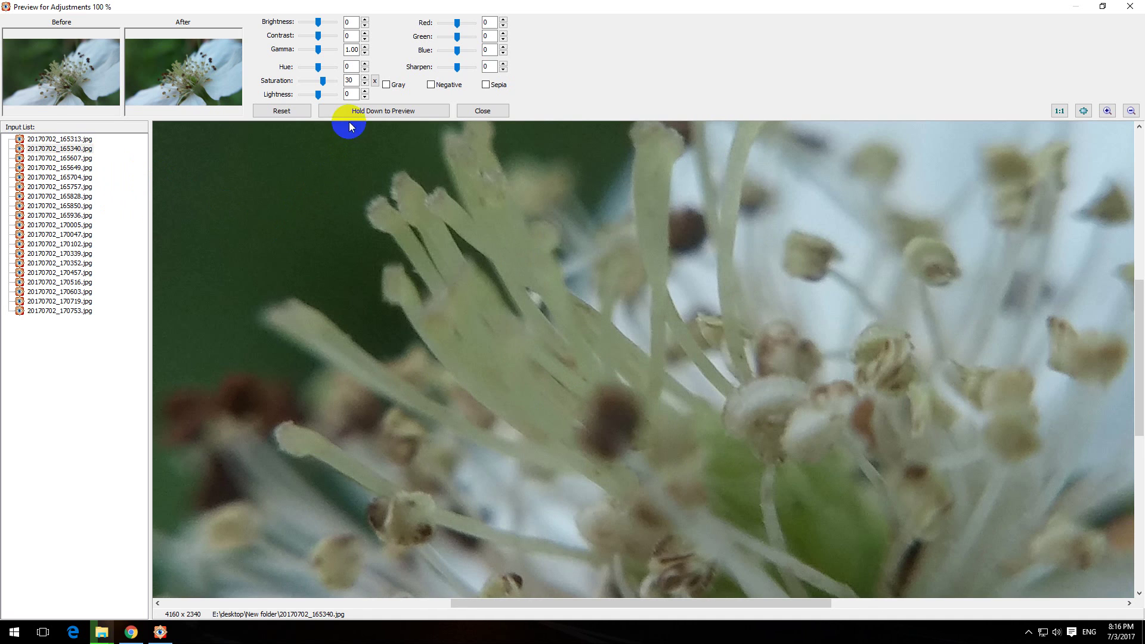
click(354, 81)
text(90)
click(358, 113)
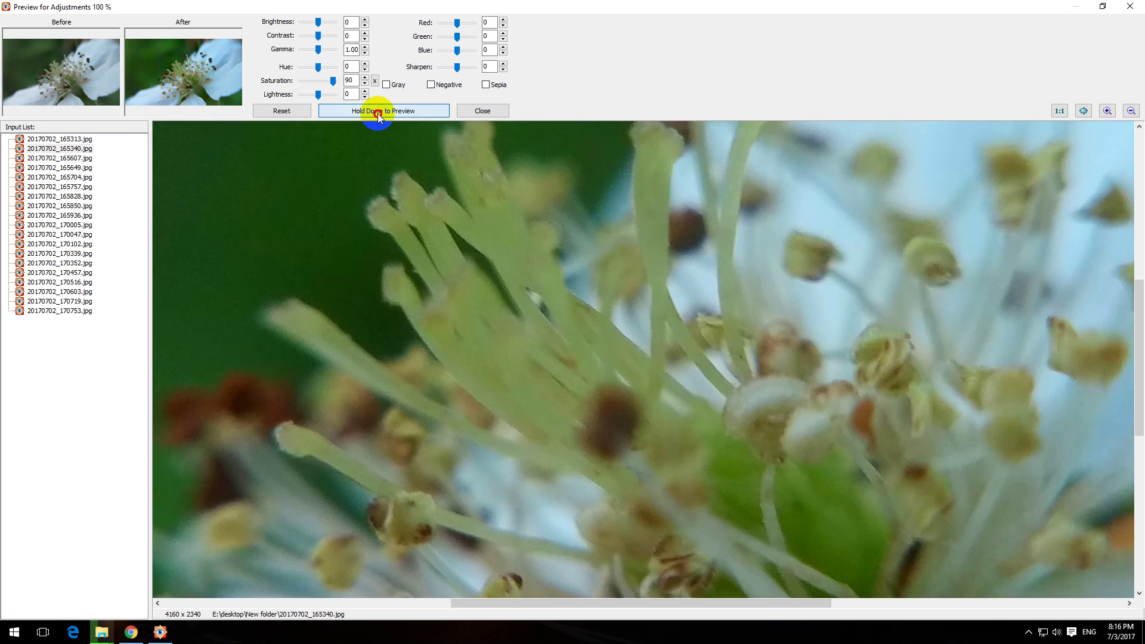
click(378, 111)
click(378, 113)
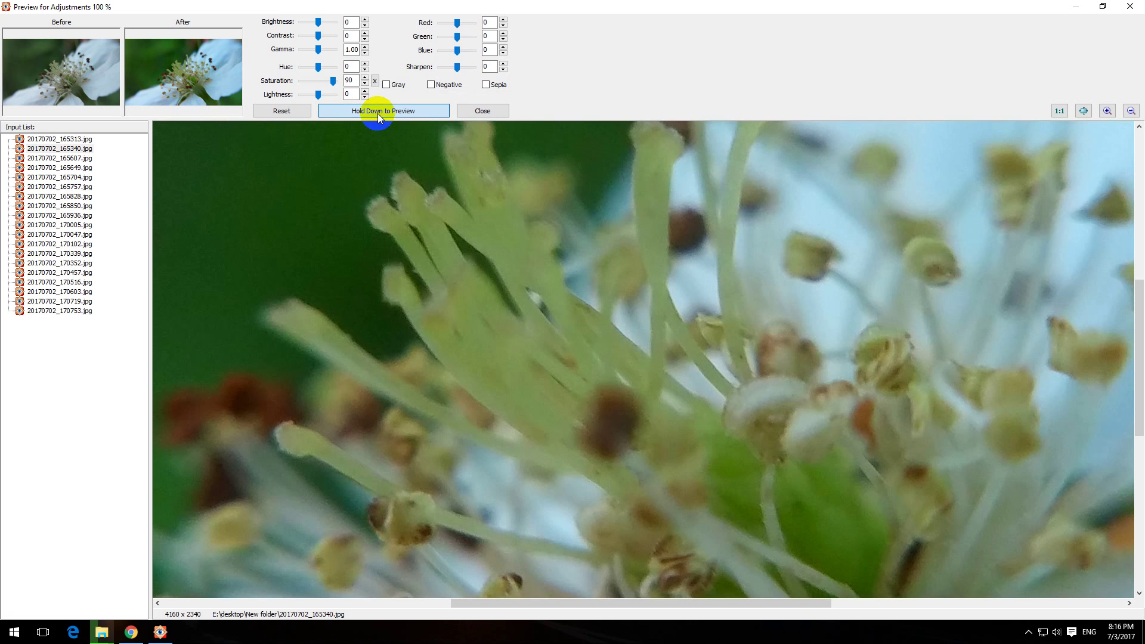
Restore Saturation to 30 and close the adjustment preview.
click(351, 80)
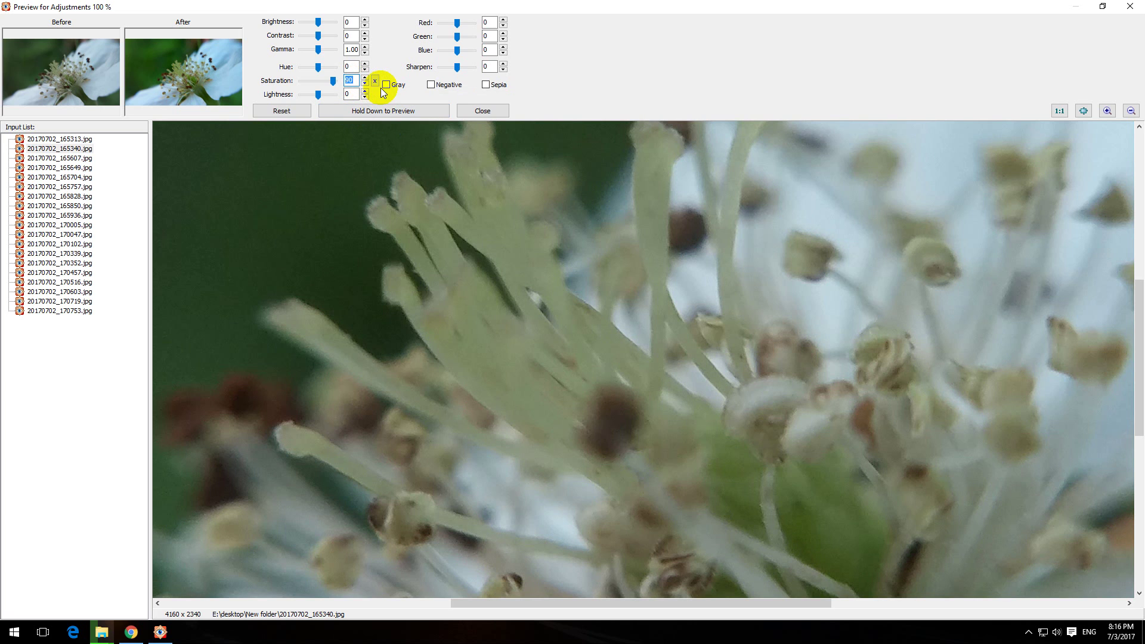
text(30)
click(416, 170)
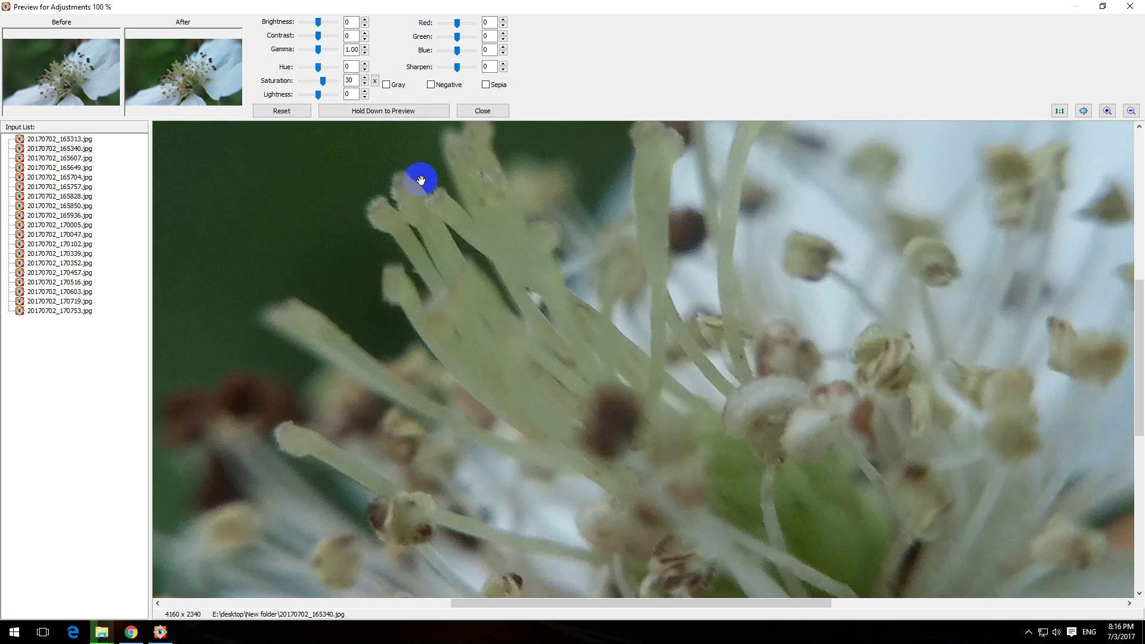
click(499, 113)
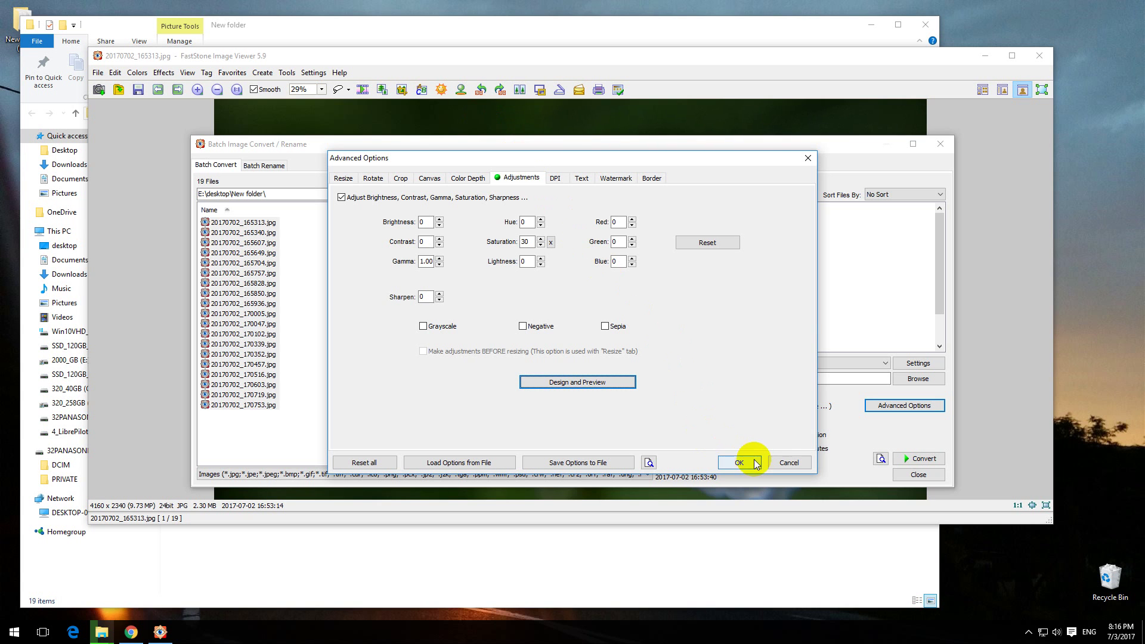
Accept the Saturation 30 settings and convert to output folder E:\desktop\New folder\2.
click(740, 463)
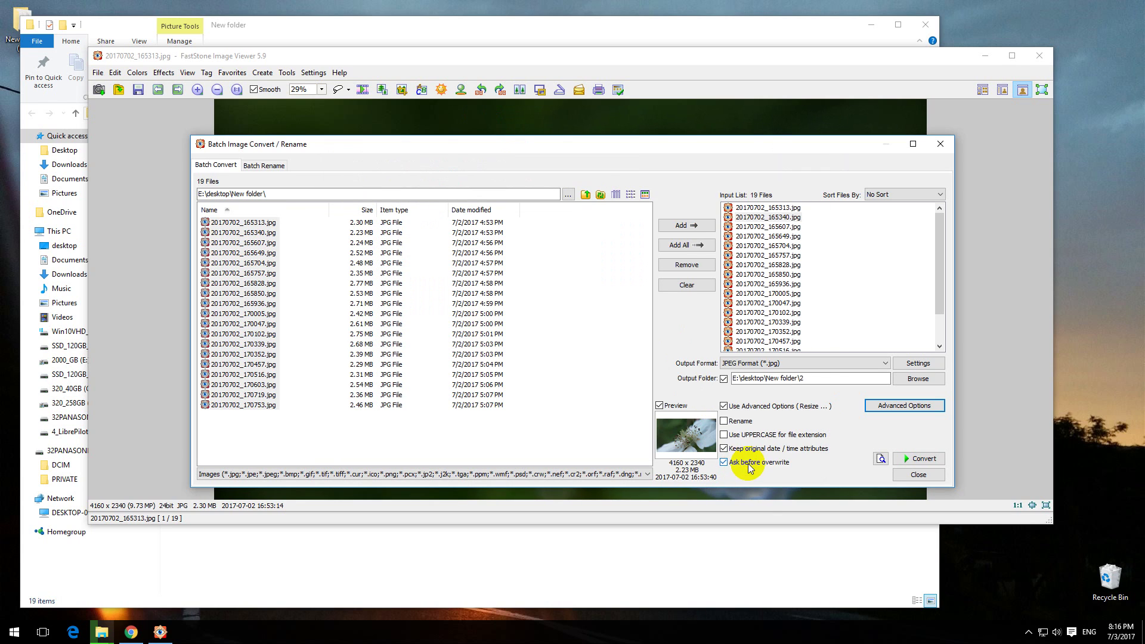
double_click(801, 378)
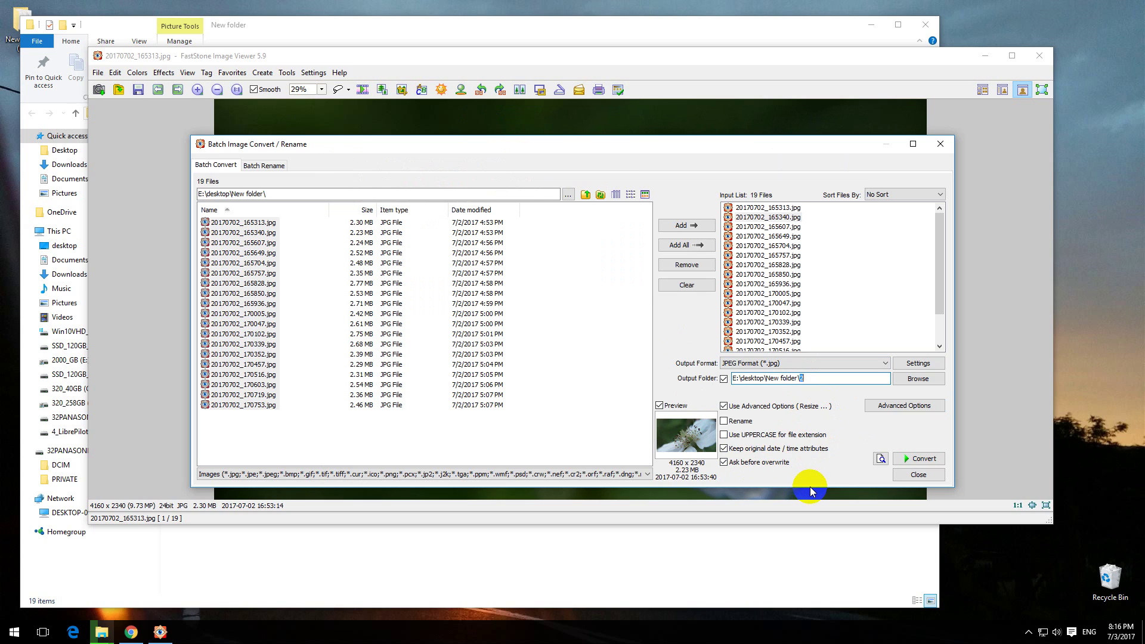
click(912, 459)
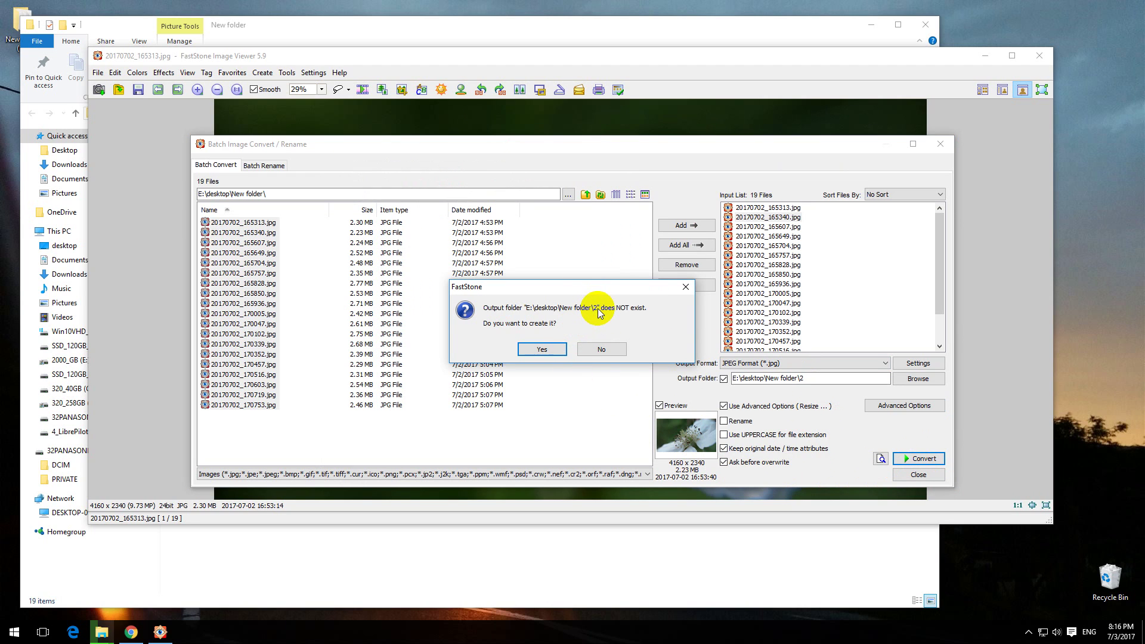
Confirm creating folder 2, let all 19 photos convert, then close the finished windows.
click(545, 350)
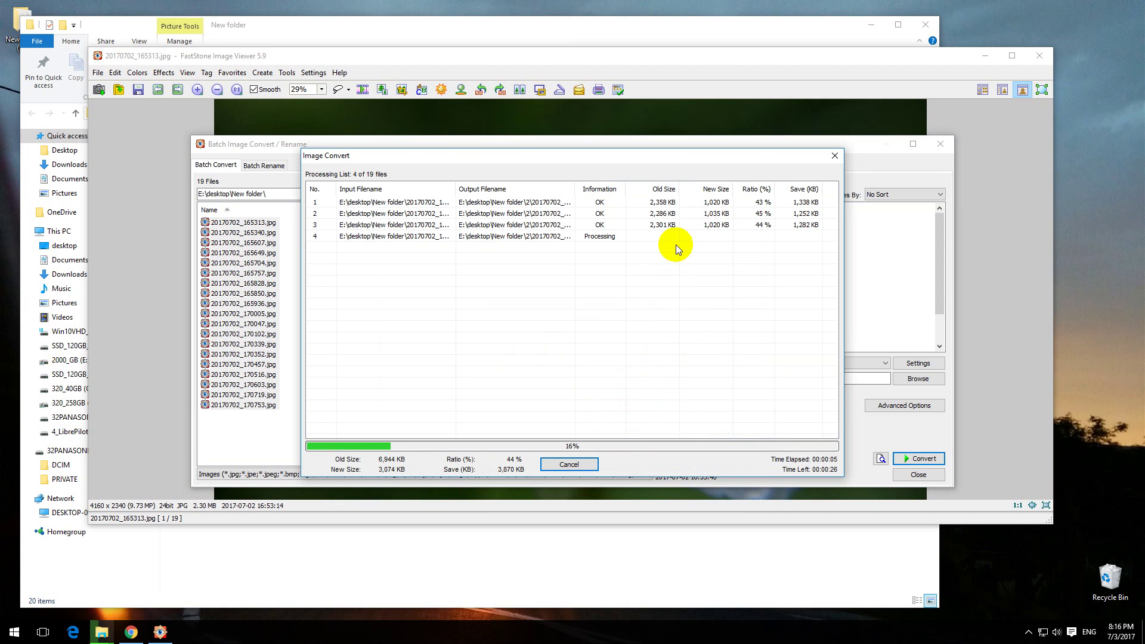
drag(644, 160, 498, 174)
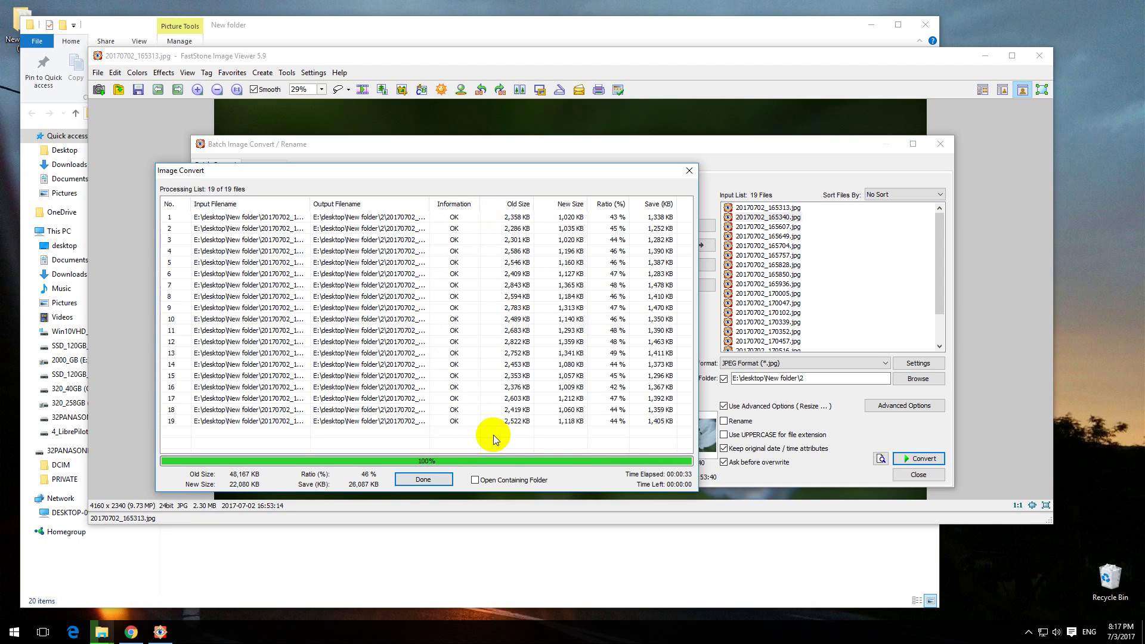
click(422, 479)
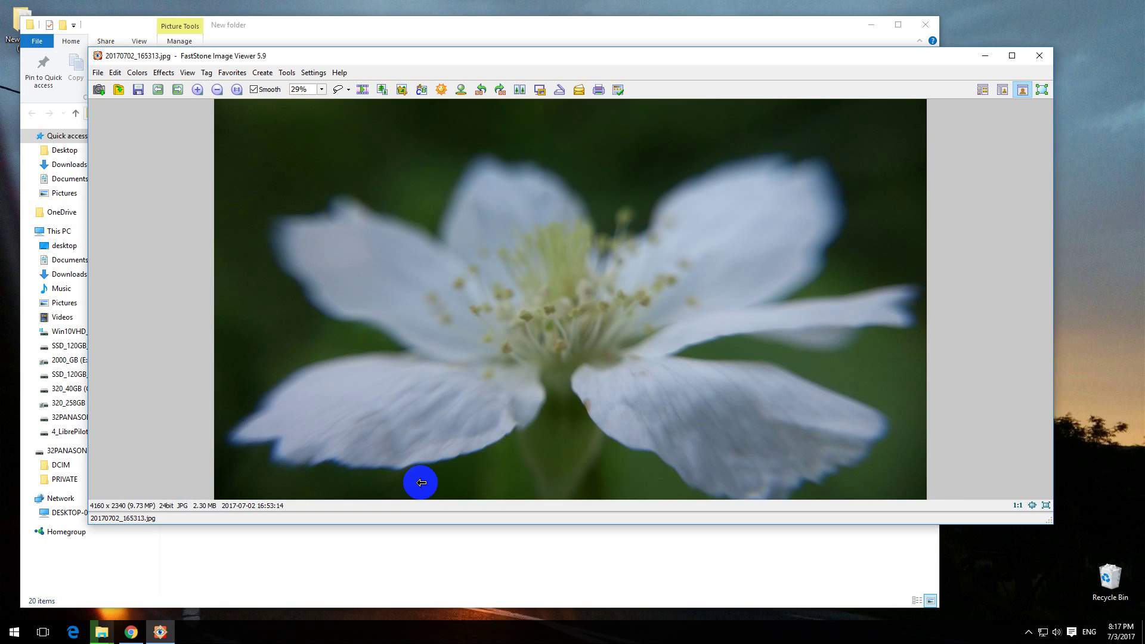
View the converted 20170702_170603.jpg in folder 2 (1.18 MB), then close it.
click(1039, 61)
click(209, 180)
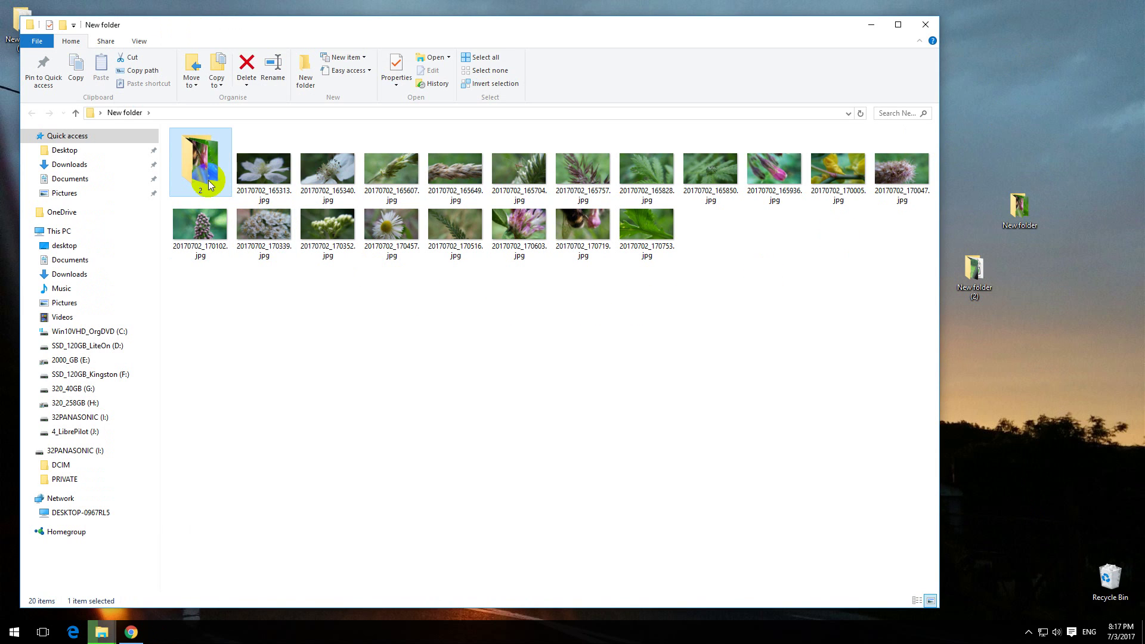
double_click(204, 174)
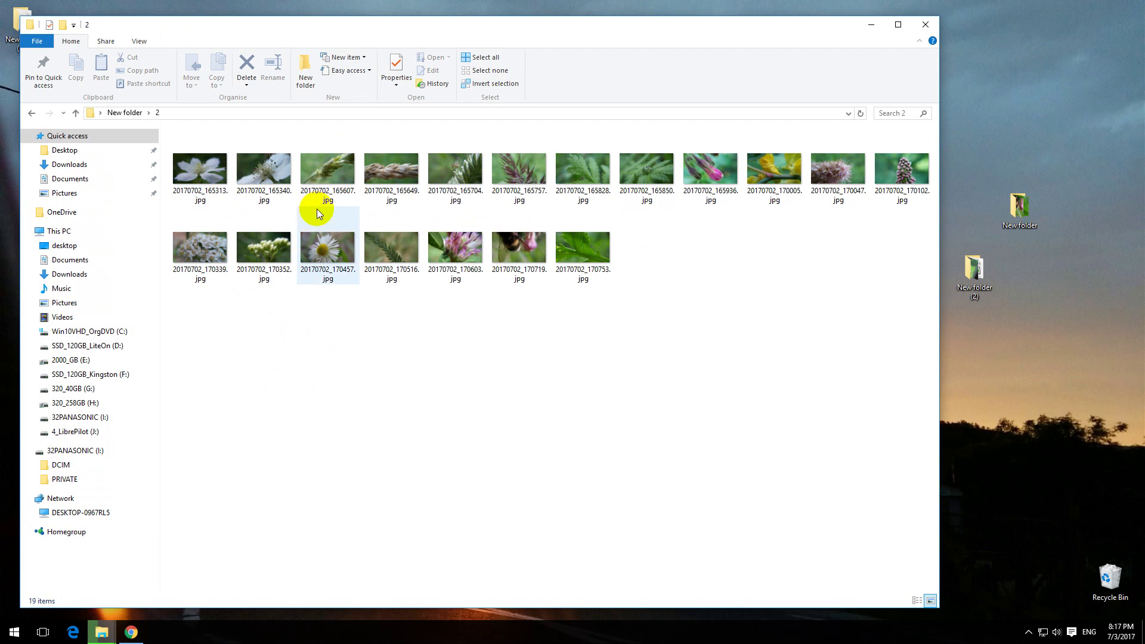
double_click(465, 248)
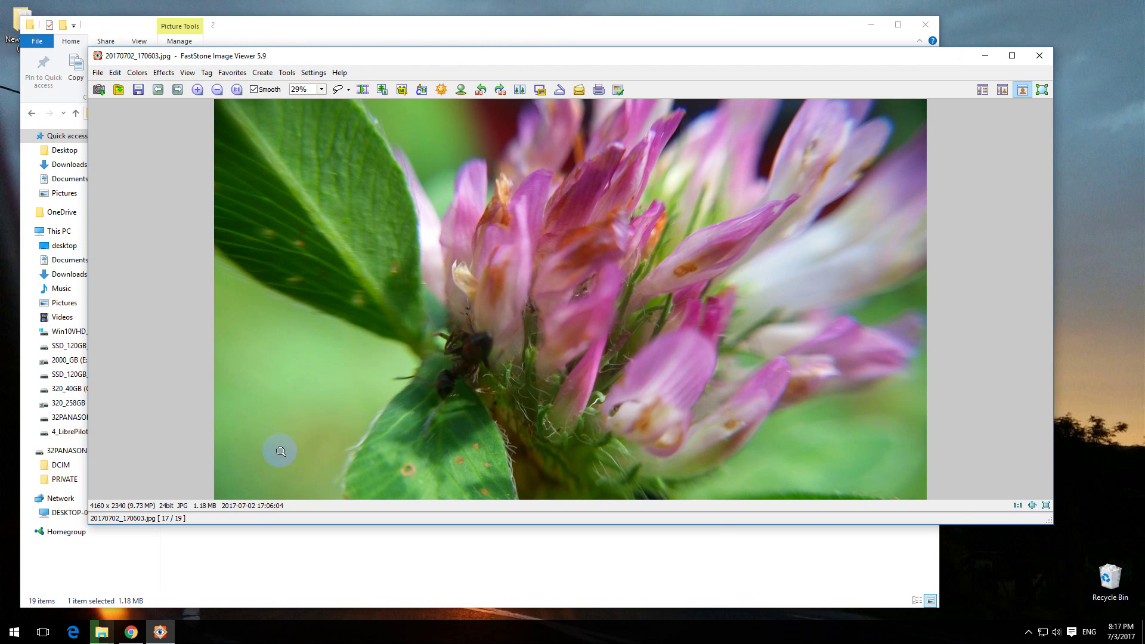
click(1040, 57)
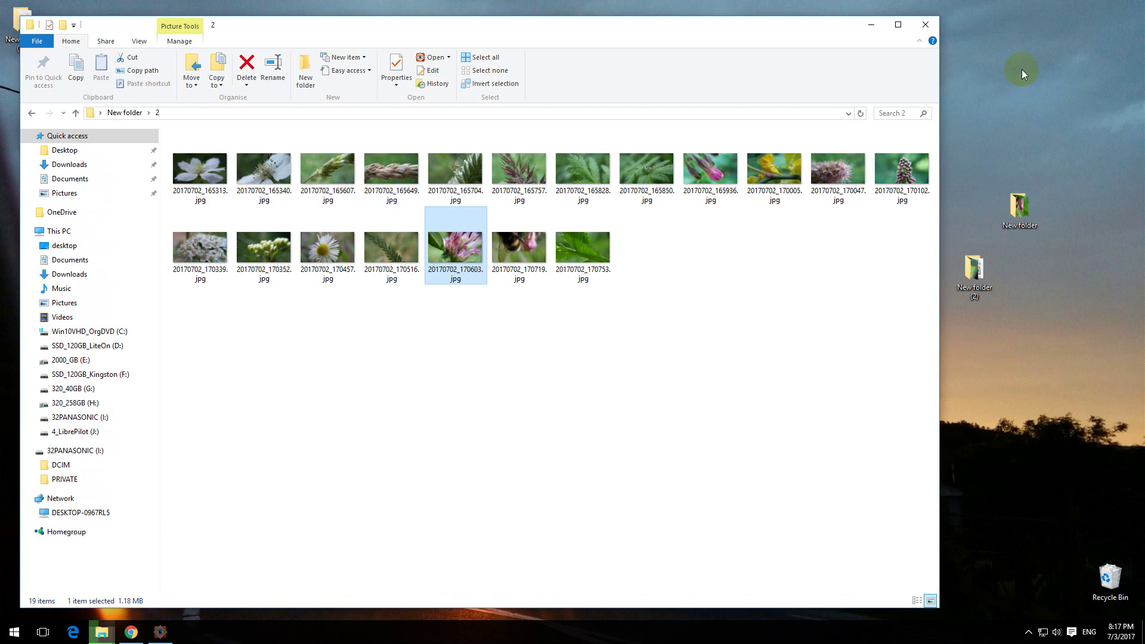
View the original 20170702_170603.jpg (2.54 MB) in New folder for comparison.
click(76, 112)
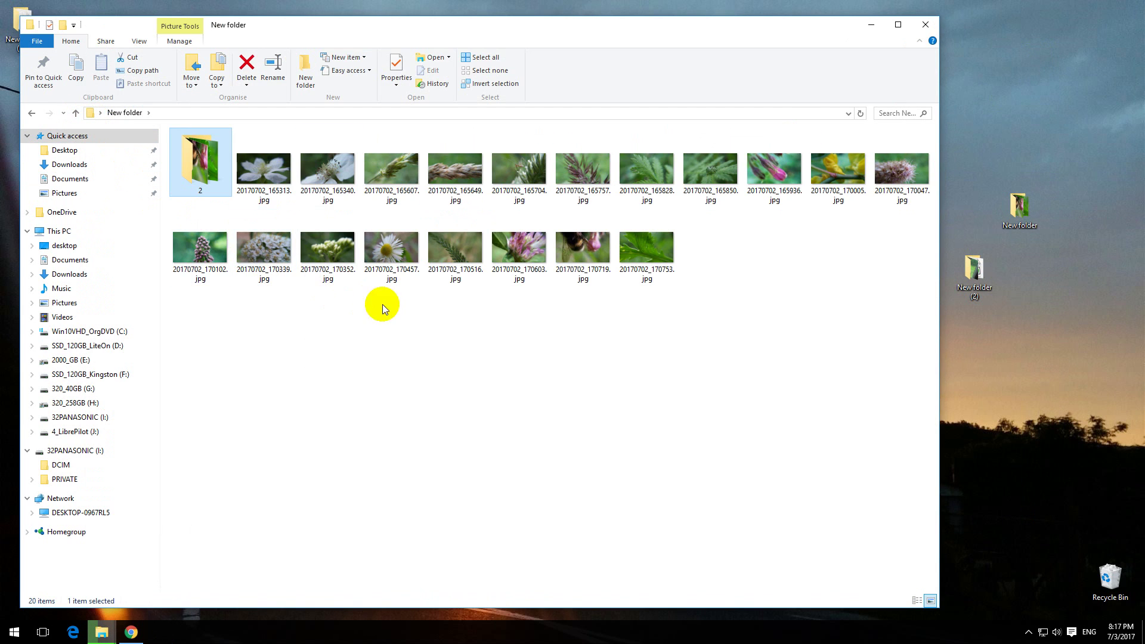
double_click(519, 253)
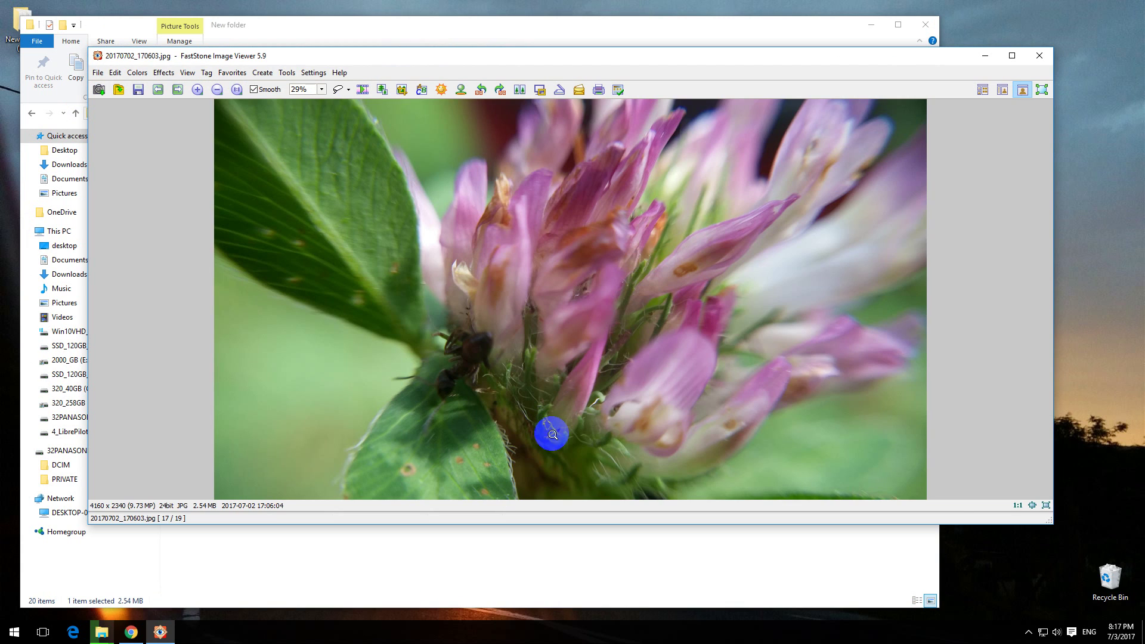
click(1037, 58)
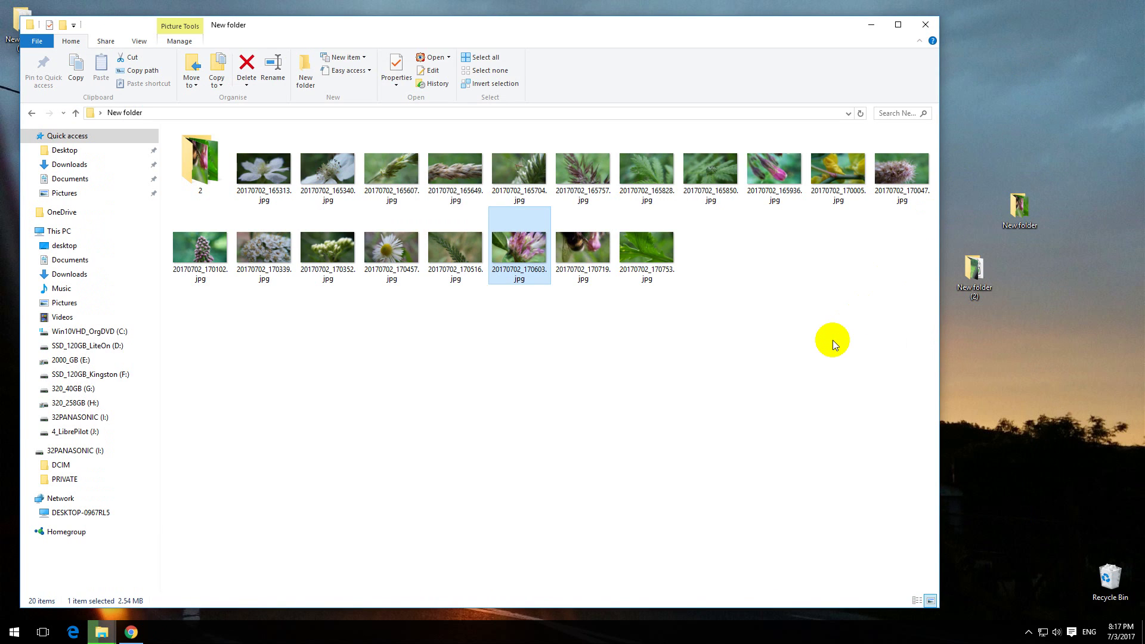